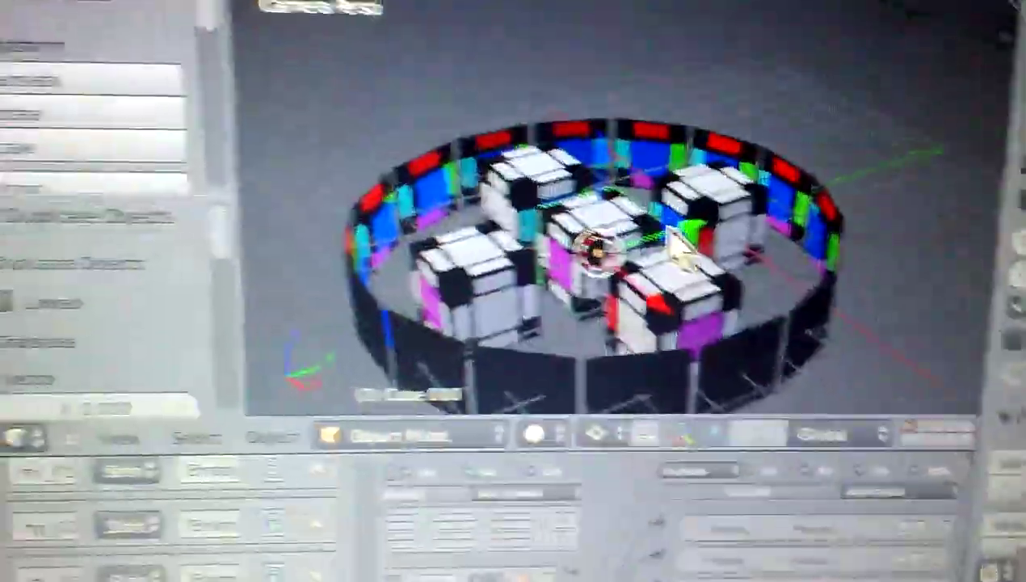
Start the game engine with the framerate and profiler overlay showing.
key(p)
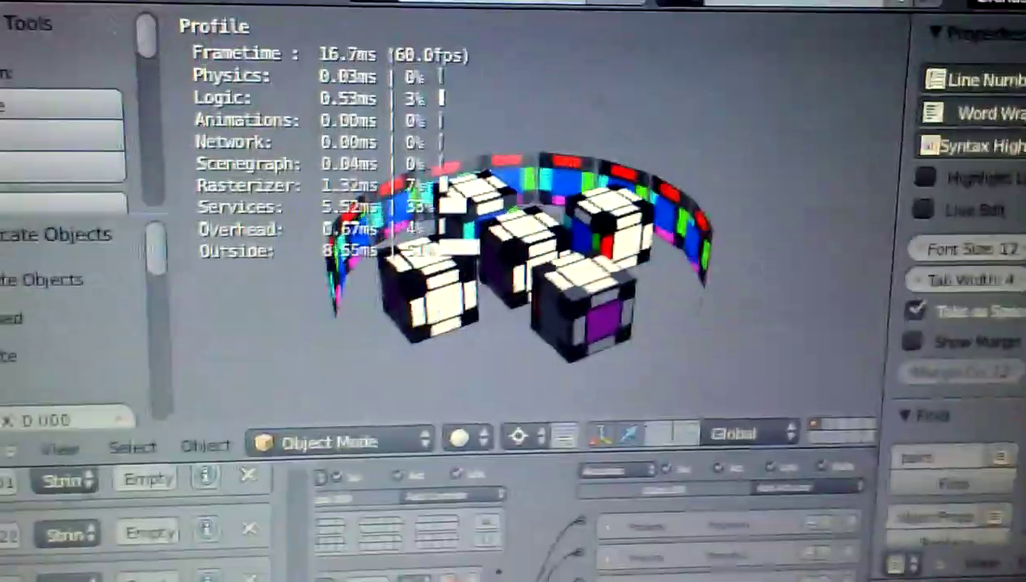
Exit the running game back to the 3D viewport with the cubes and ring of plates.
key(Escape)
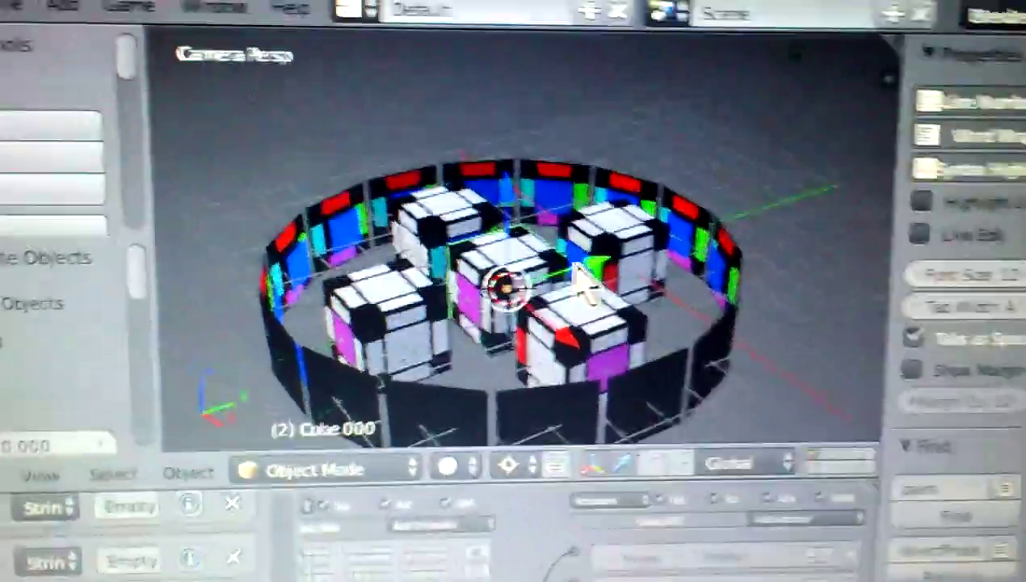